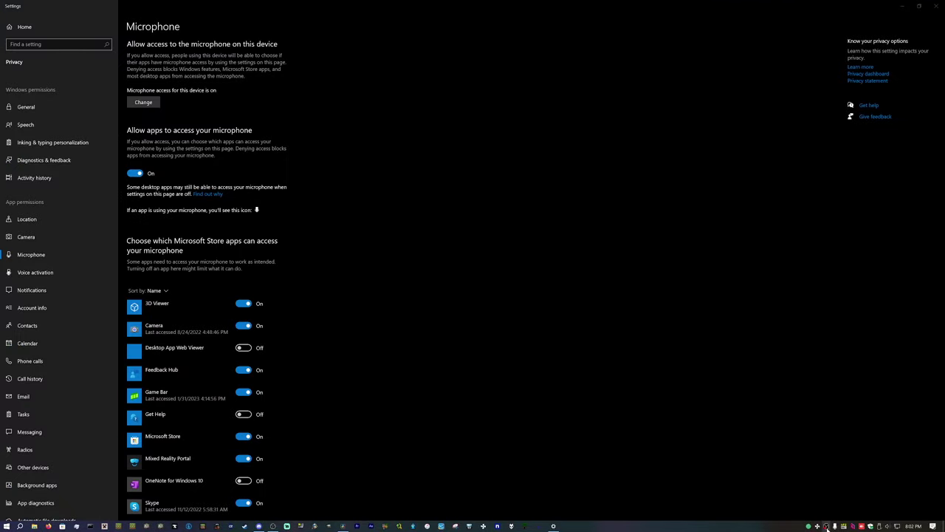
Close the Windows Settings microphone privacy page.
click(936, 7)
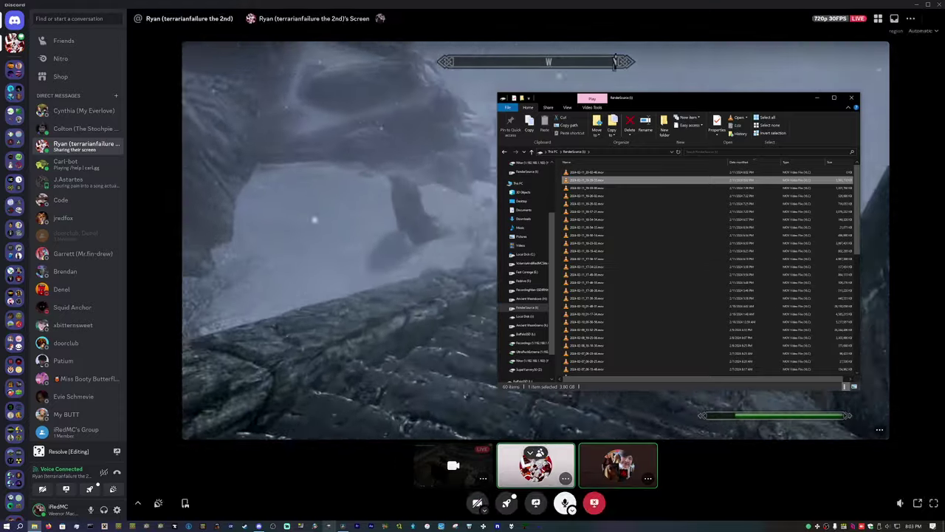
On Resolve's Edit page, create a new timeline named hsfdf from the Media Pool.
key(alt+Tab)
click(428, 513)
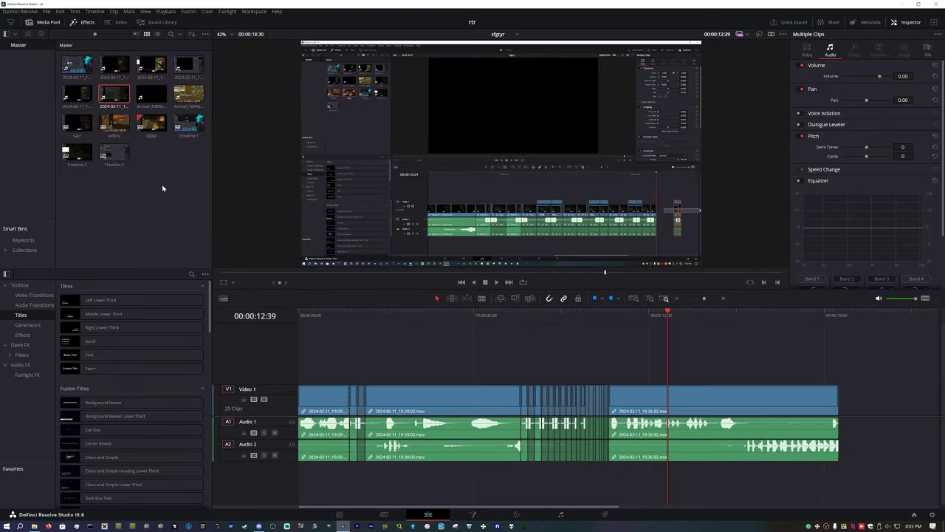
right_click(160, 209)
click(324, 214)
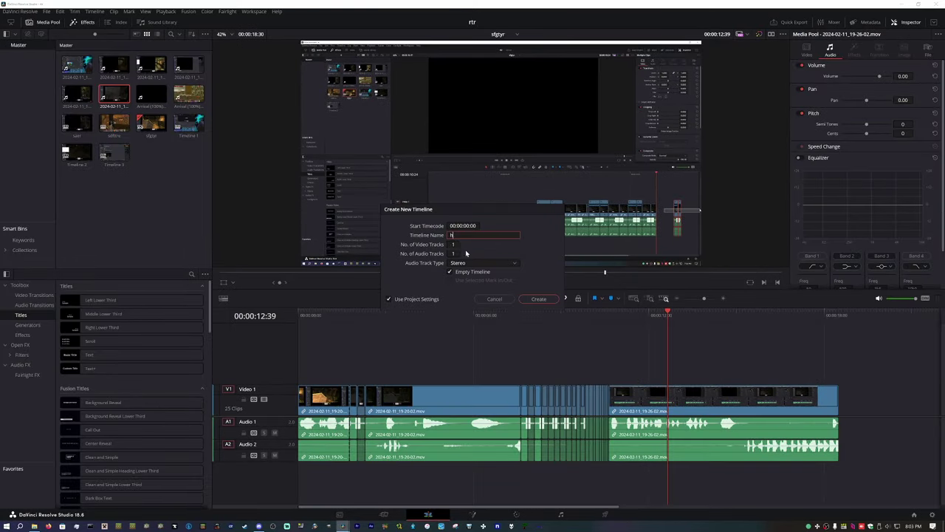
text(hsfdf)
key(Return)
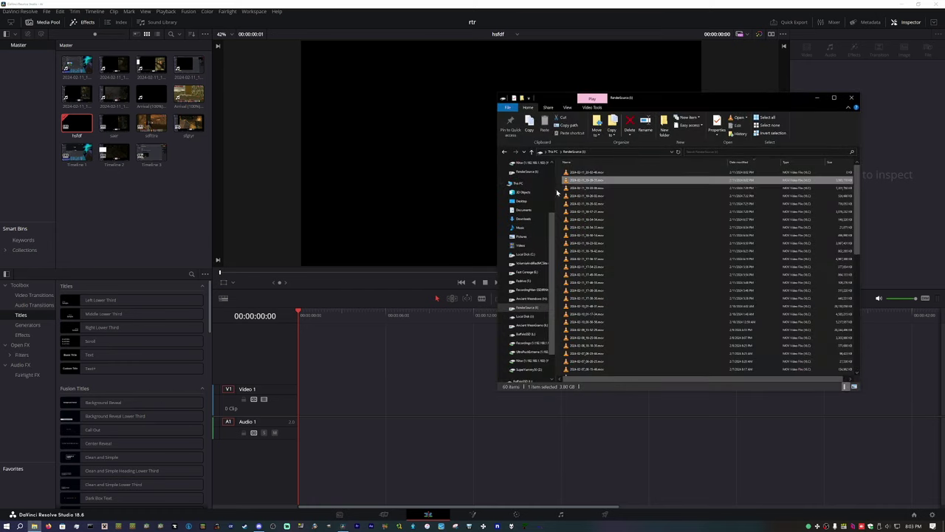
Place the gameplay recording on hsfdf, delete audio tracks A3 and A4, and rescale the view.
drag(591, 185, 369, 413)
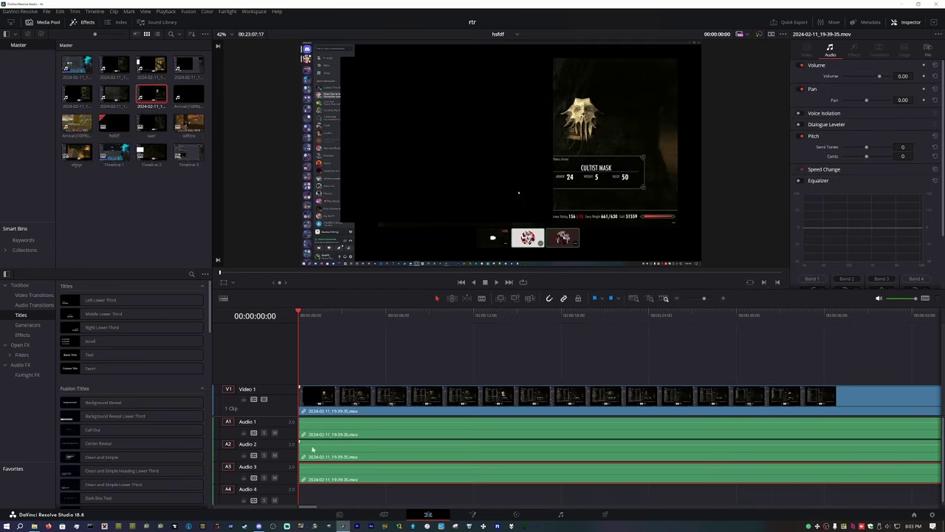
right_click(345, 476)
click(325, 462)
right_click(346, 472)
click(325, 493)
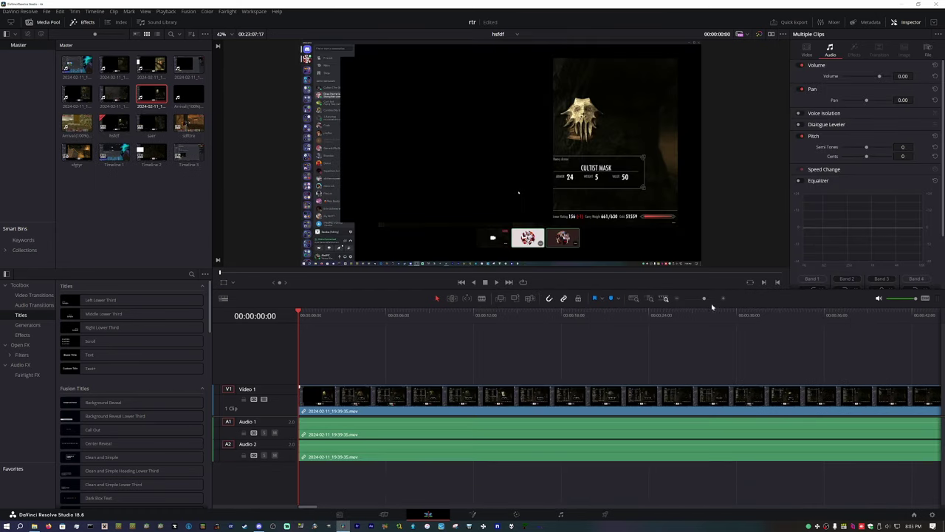
drag(704, 299, 685, 298)
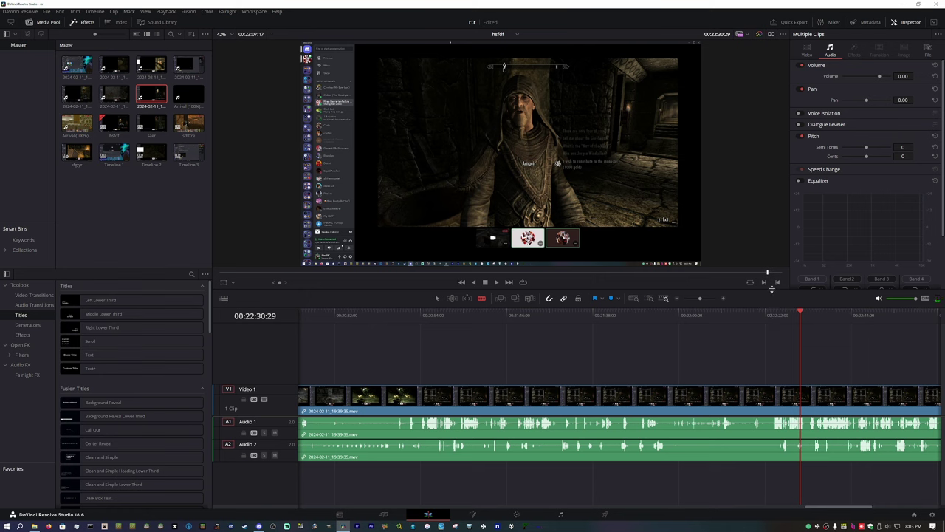
click(780, 316)
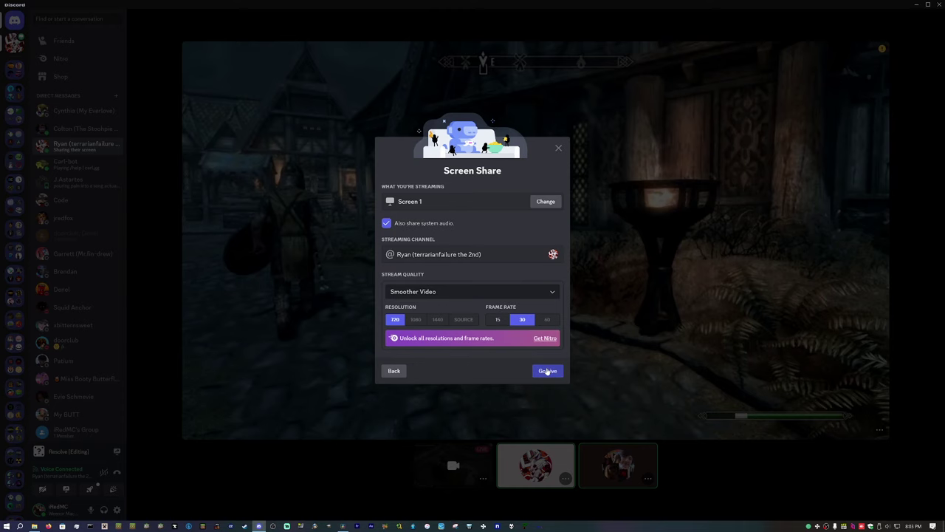
Go Live with the Discord screen share at 720p and 30 fps.
click(548, 371)
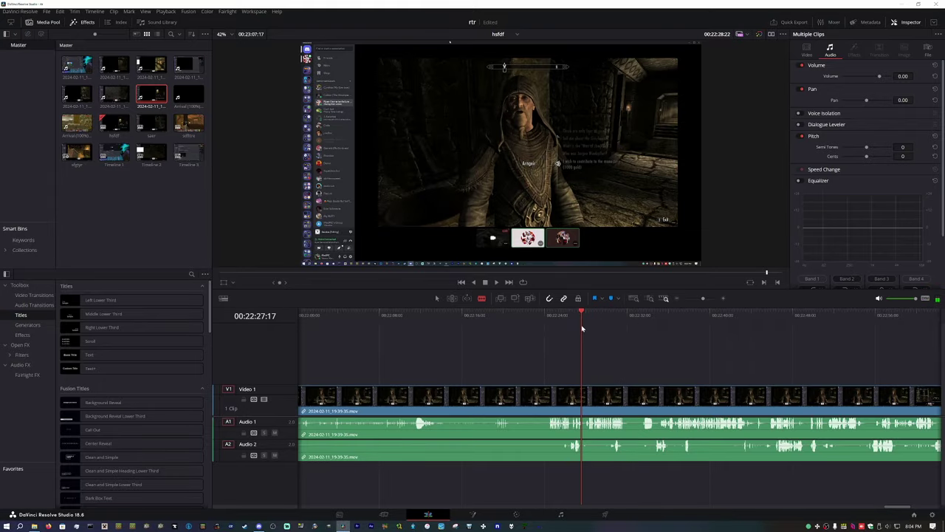
Open the hsfdf timeline from the Media Pool for editing.
key(Down)
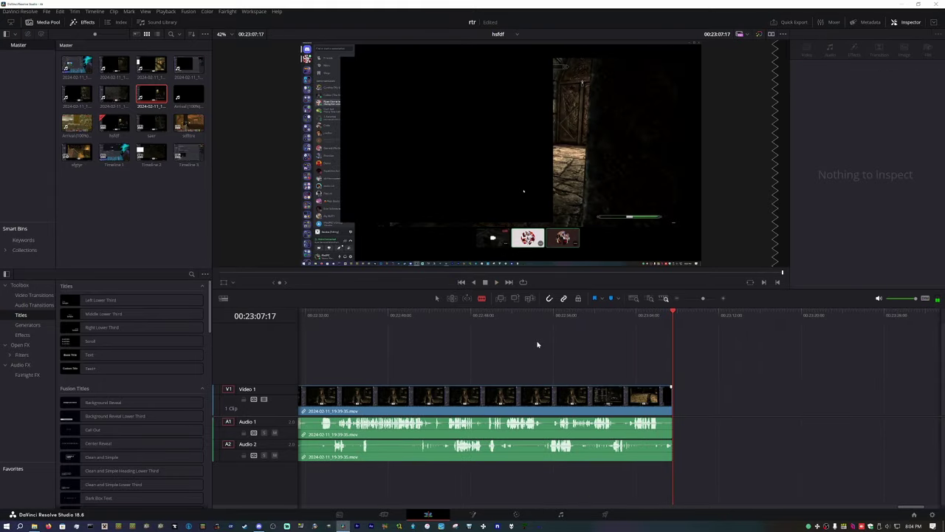
right_click(150, 94)
click(118, 186)
double_click(114, 124)
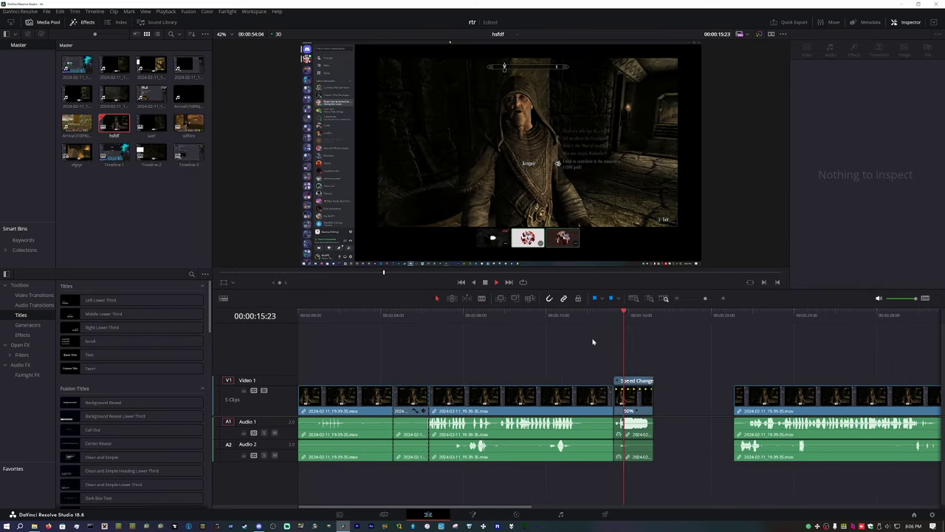
Delete the gap after the 50% Speed Change clip and replay from before it.
click(677, 394)
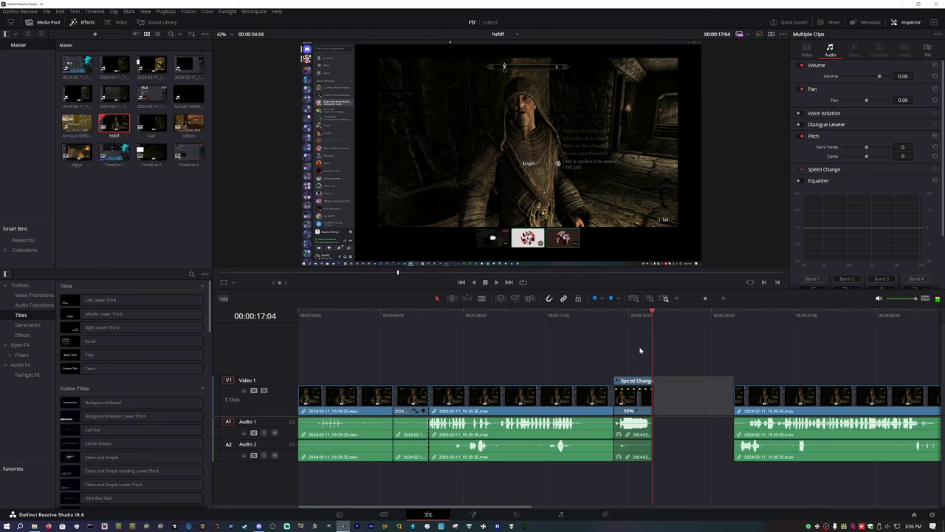
key(Delete)
click(564, 318)
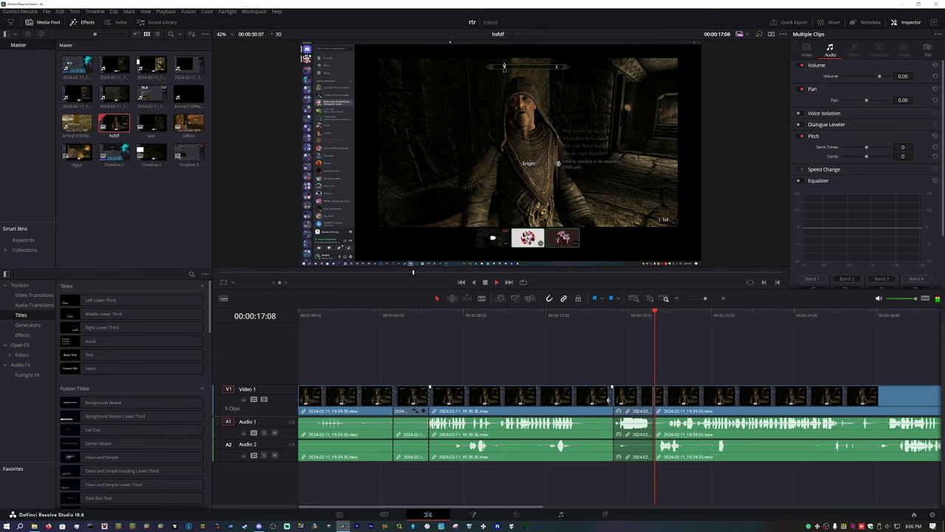
Trim the clip before the slowed section, ripple-delete the gap, then undo that deletion and play.
drag(610, 399, 587, 403)
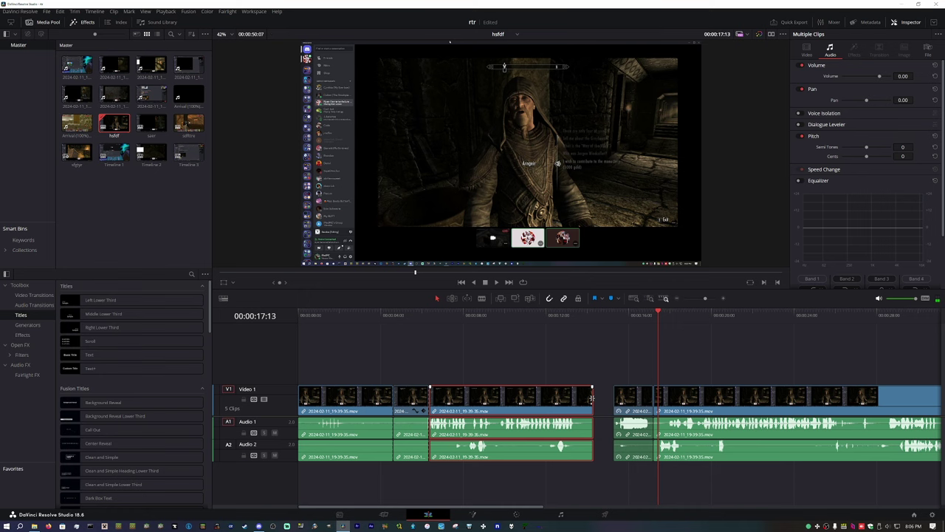
click(602, 399)
key(Delete)
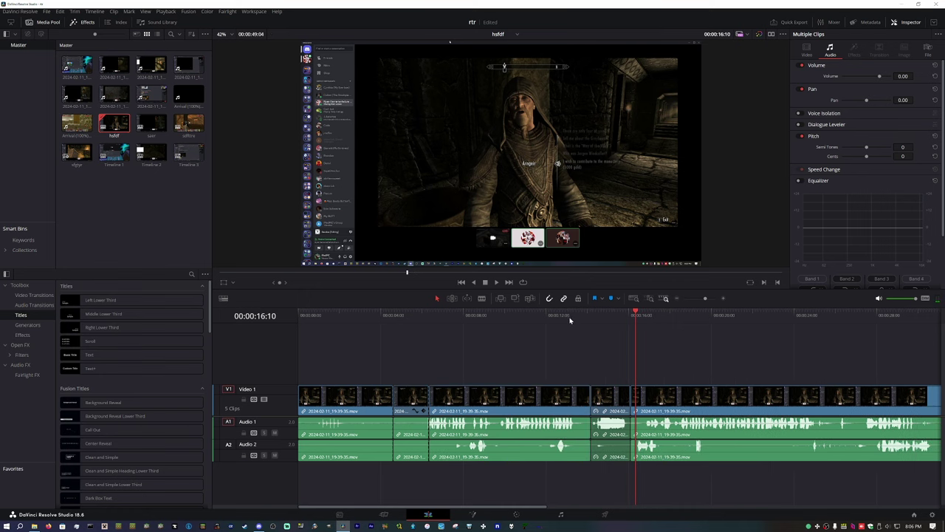
click(558, 317)
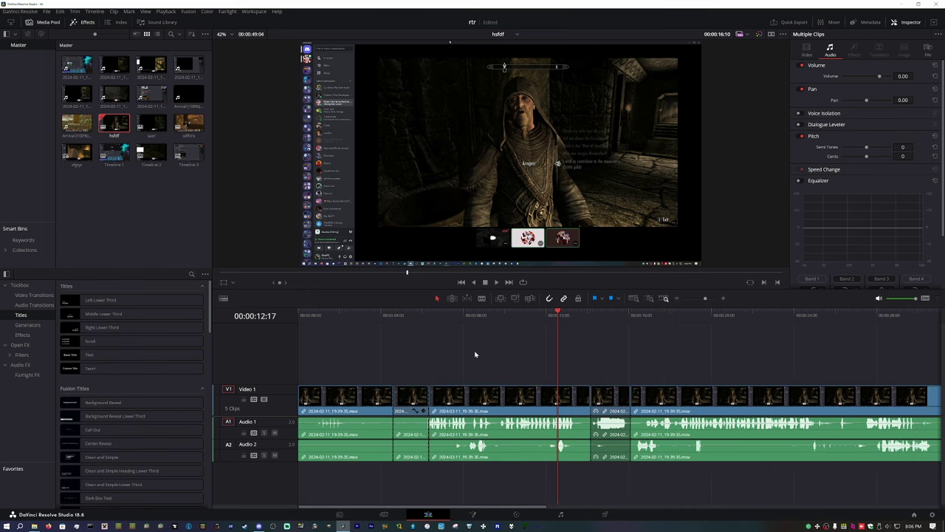
key(space)
key(ctrl+z)
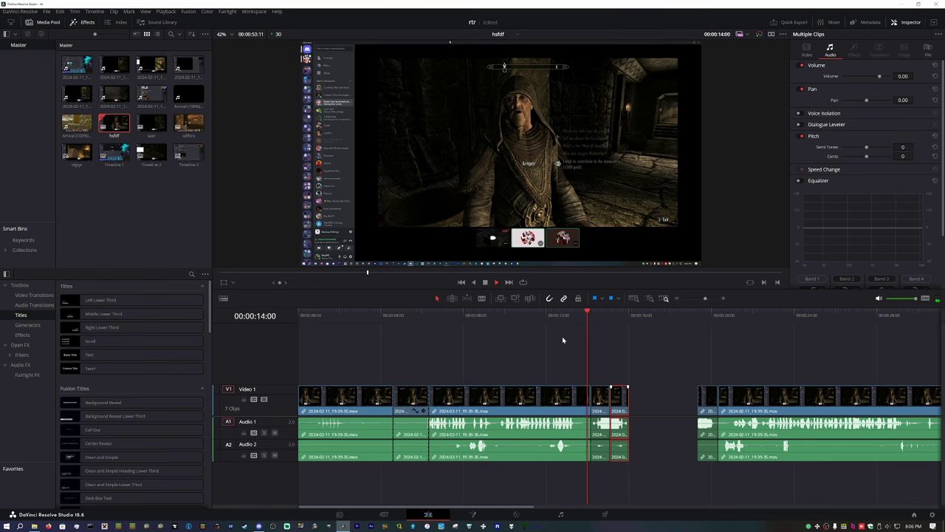